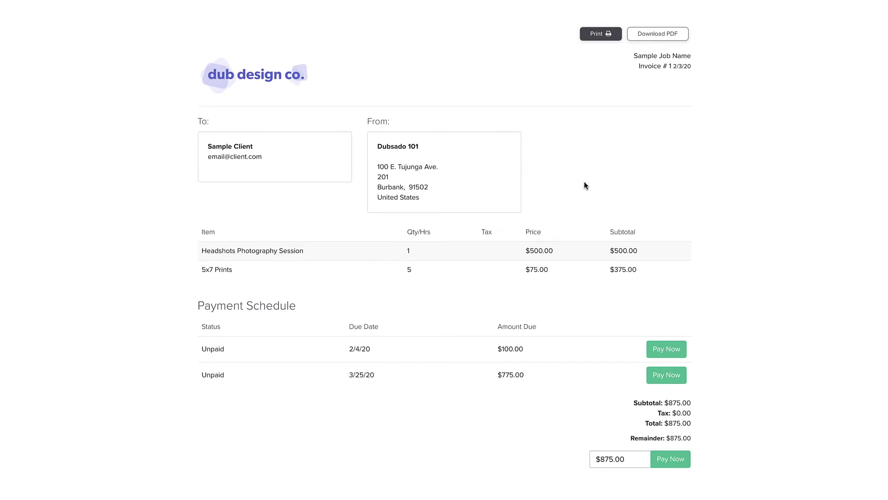
- Start paying the first $100.00 installment with Pay Now
left_click(670, 352)
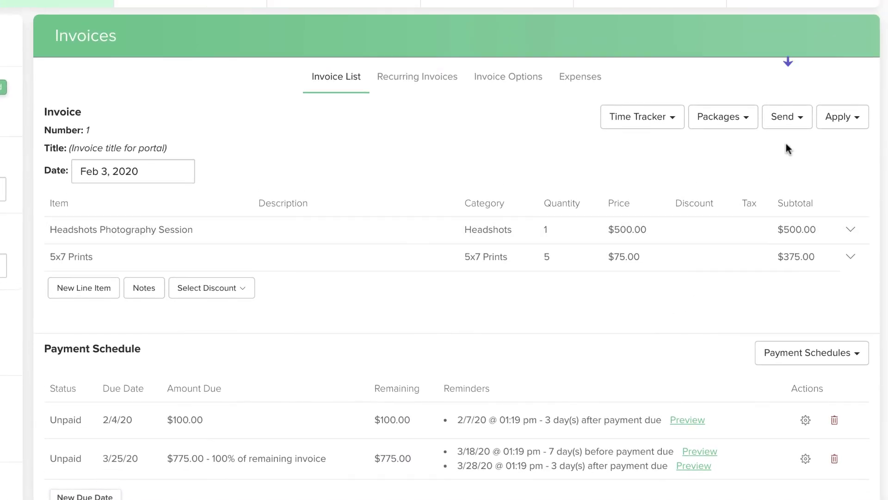
- Start a New Invoice email from the Send dropdown
left_click(792, 120)
left_click(782, 146)
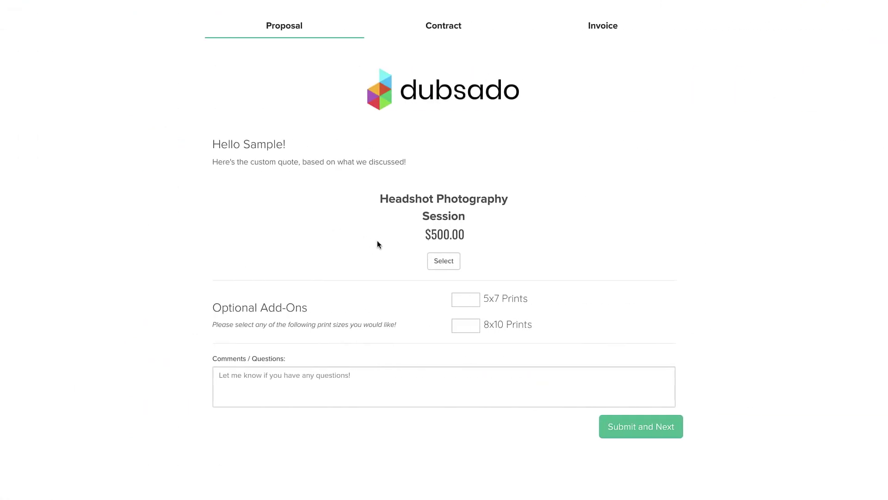
- Select the Headshot Photography Session and raise 5x7 Prints to 5 for an $875 total
left_click(435, 262)
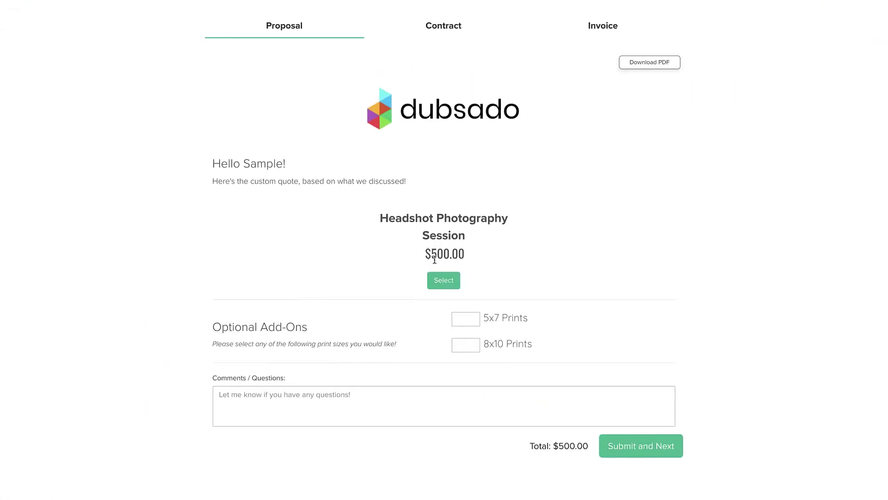
left_click(474, 317)
left_click(473, 316)
left_click(474, 316)
- Switch to the bundle's Invoice tab showing the $875 session-and-prints invoice
left_click(608, 33)
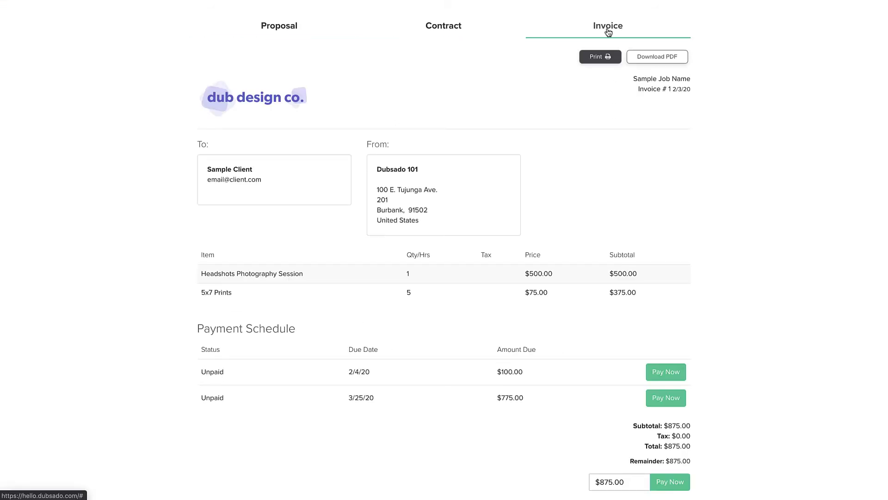